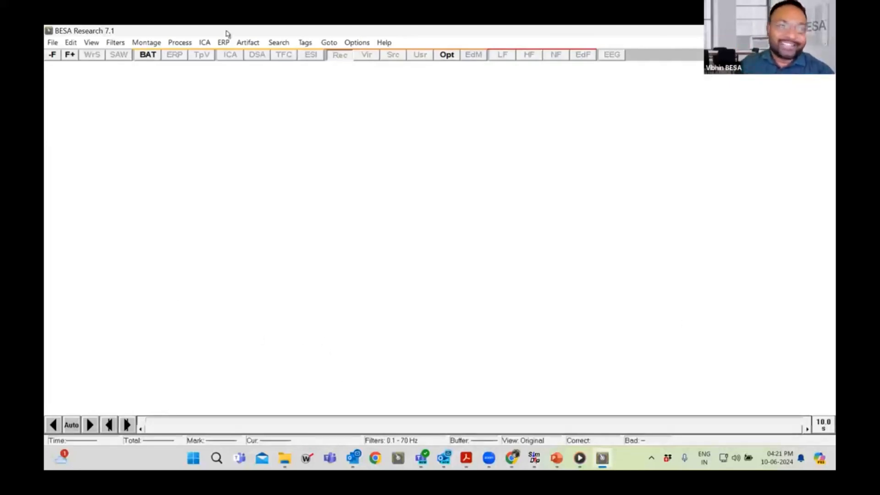
Step: Open the Combine Conditions, Channels, Find Peaks tool and load the file list ERP-Auditory-Intensity-Merge.flist
{"action": "left_click", "coordinate": [53, 43]}
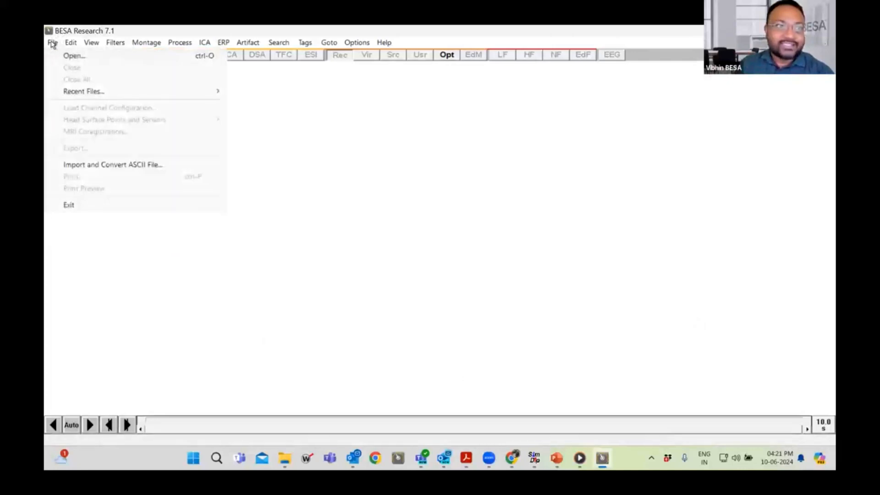
{"action": "left_click", "coordinate": [185, 33]}
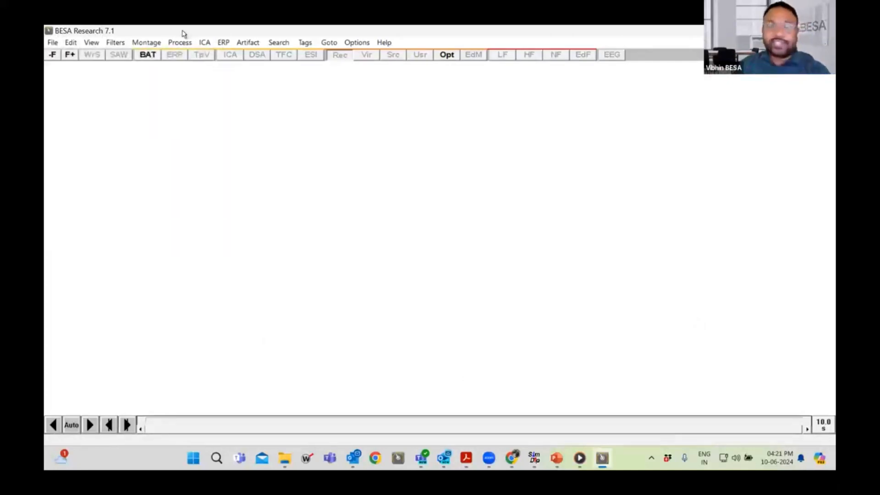
{"action": "left_click", "coordinate": [224, 42]}
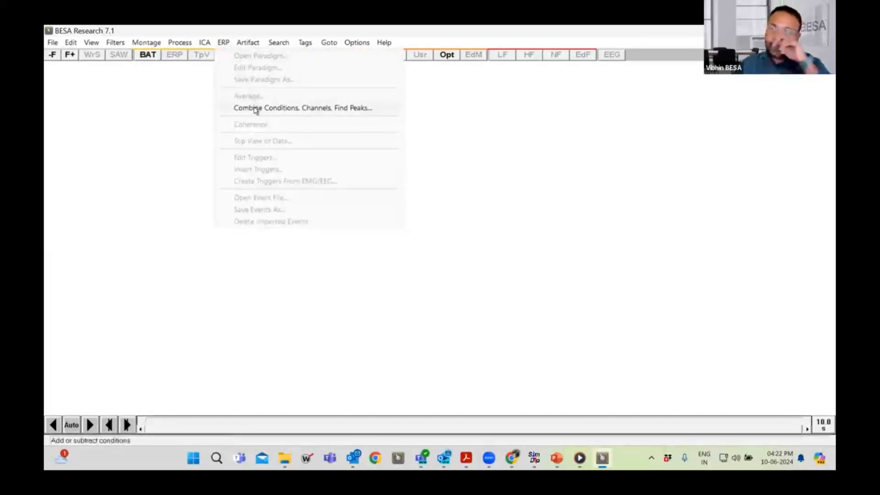
{"action": "left_click", "coordinate": [255, 109]}
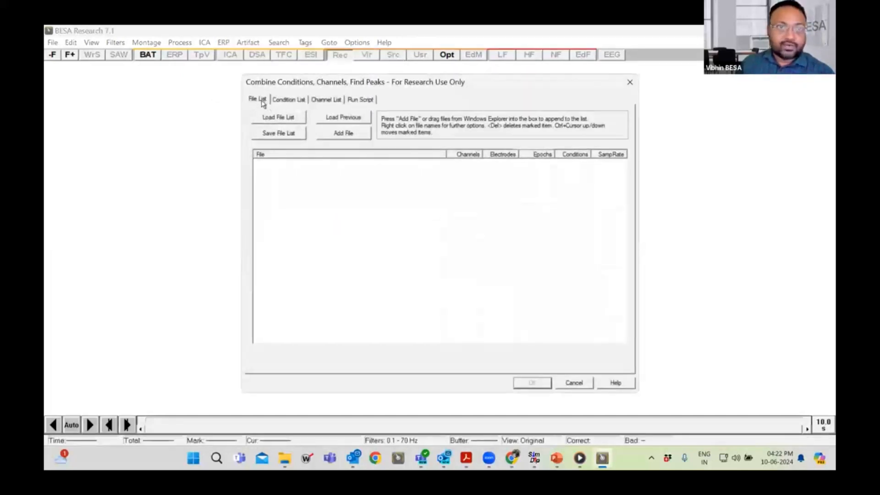
{"action": "left_click", "coordinate": [278, 118]}
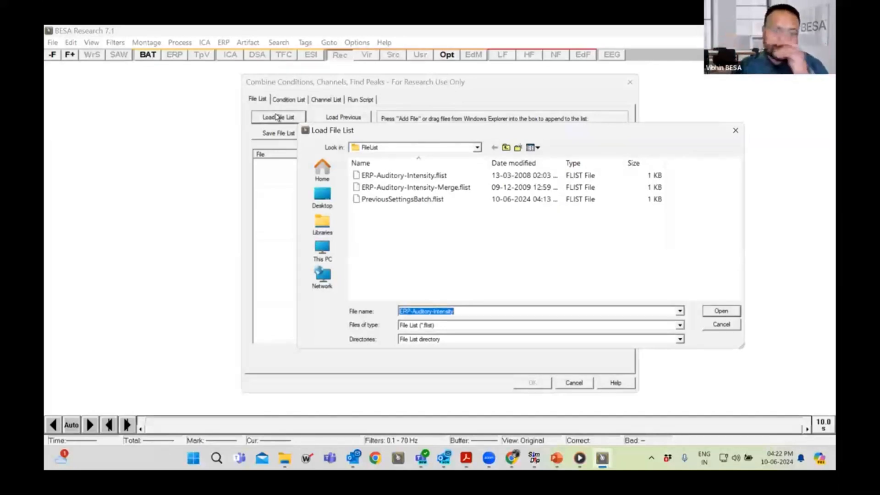
{"action": "left_click", "coordinate": [416, 188]}
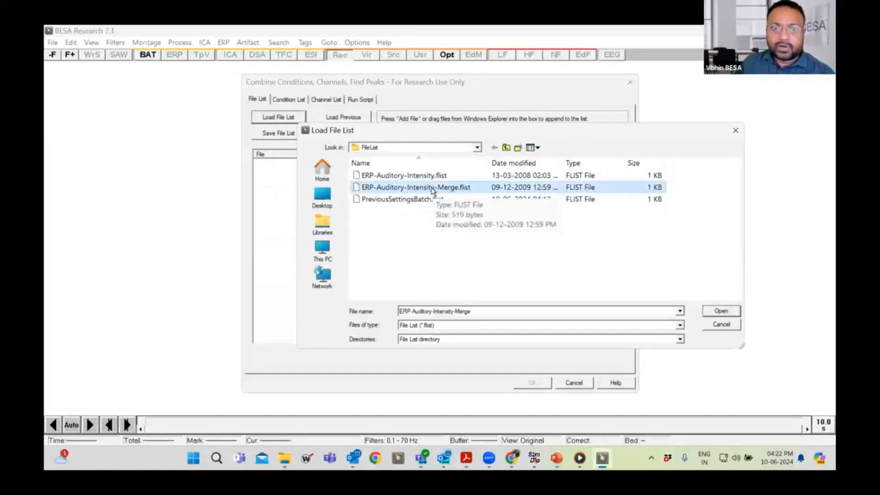
{"action": "double_click", "coordinate": [432, 188]}
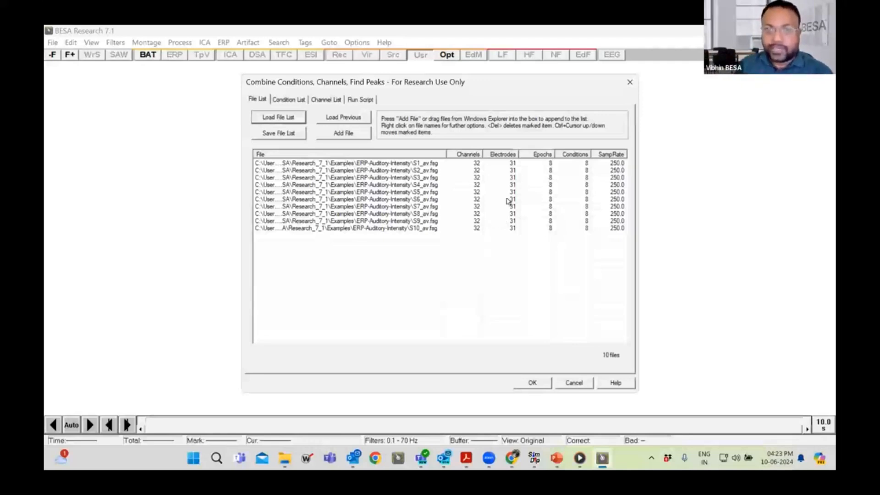
{"action": "mouse_move", "coordinate": [479, 154]}
{"action": "left_mouse_down"}
{"action": "mouse_move", "coordinate": [492, 154]}
{"action": "mouse_move", "coordinate": [484, 156]}
{"action": "left_mouse_up"}
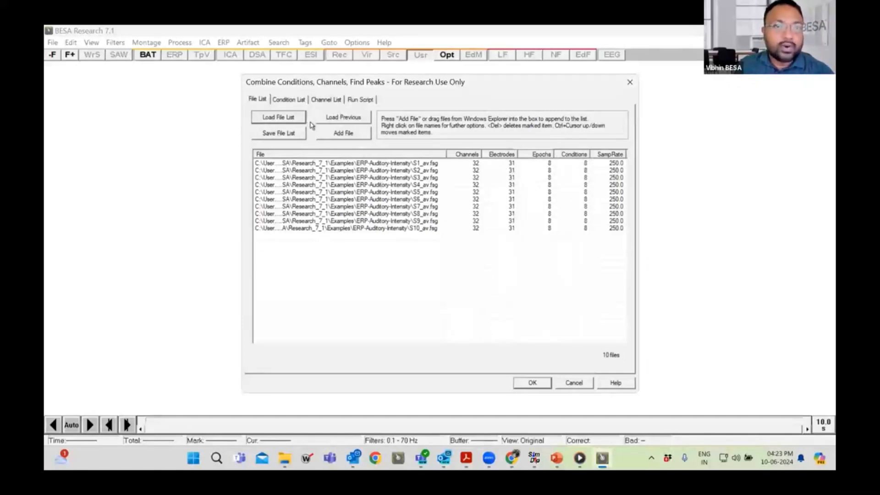
Step: Review the condition list, checking the 60dB input condition's details and the label settings of the 60dB and 70dB target conditions
{"action": "left_click", "coordinate": [289, 99]}
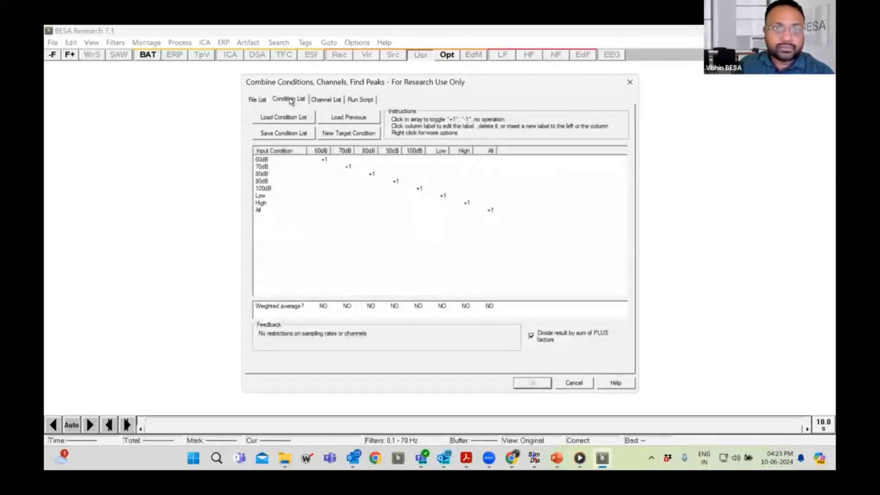
{"action": "left_click", "coordinate": [320, 151]}
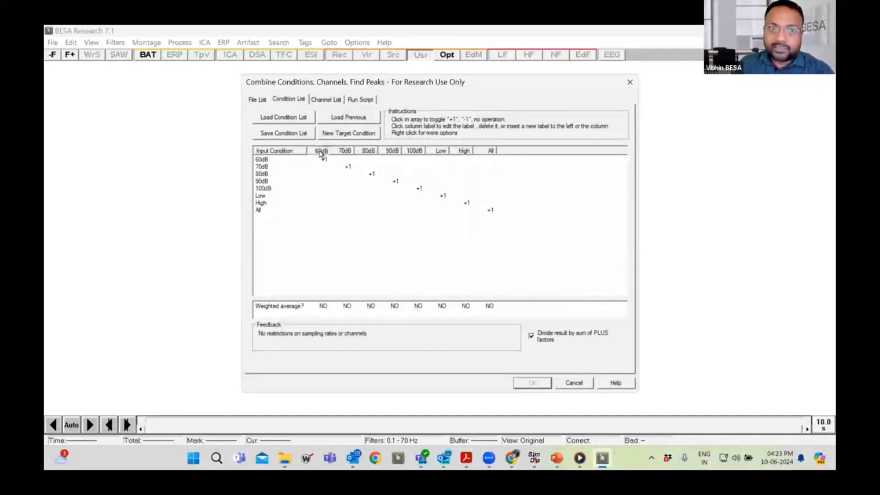
{"action": "left_click", "coordinate": [486, 207]}
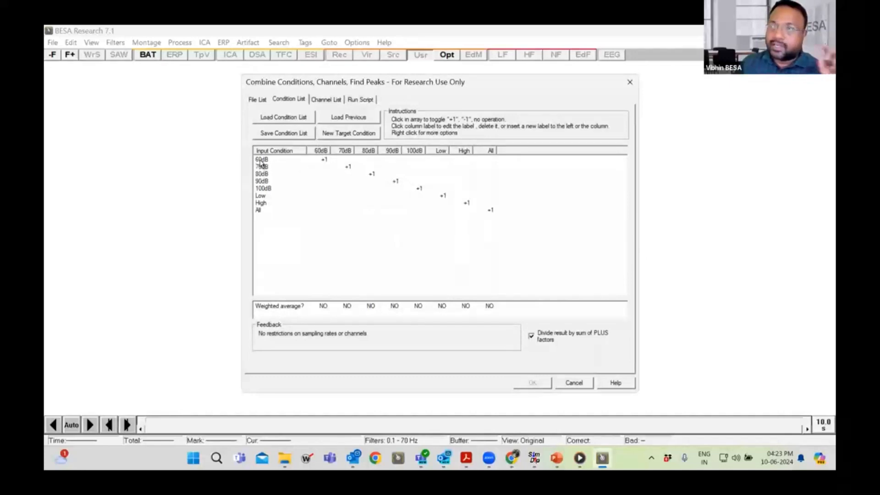
{"action": "mouse_move", "coordinate": [262, 164]}
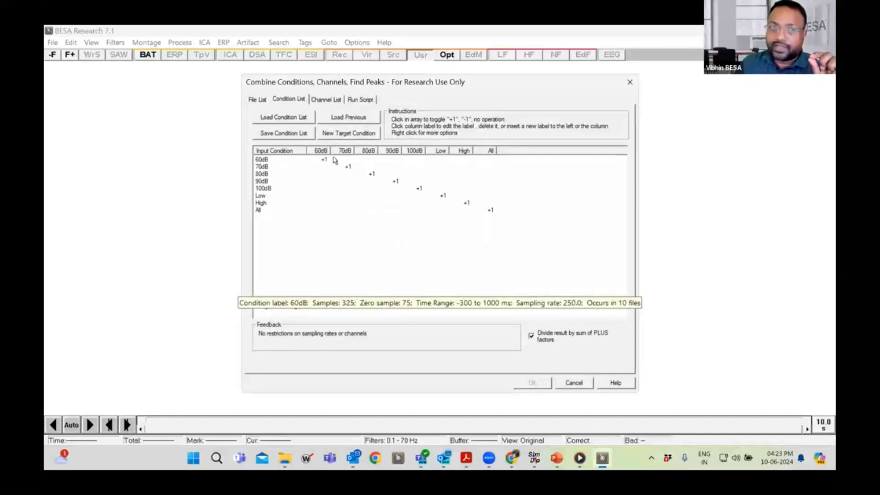
{"action": "left_click", "coordinate": [347, 151]}
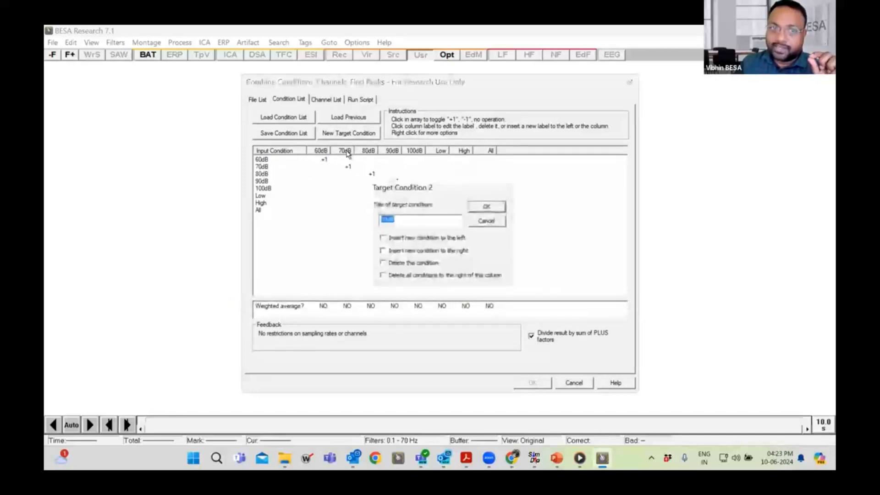
{"action": "key", "text": "Return"}
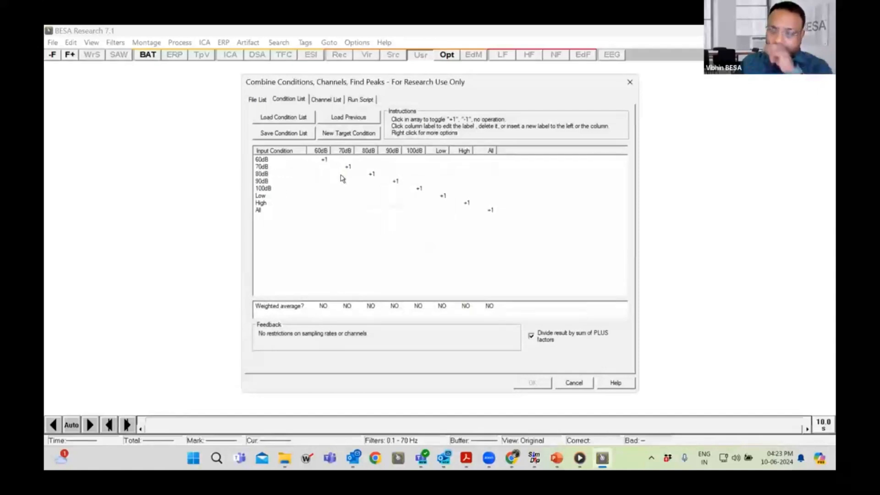
{"action": "mouse_move", "coordinate": [344, 176]}
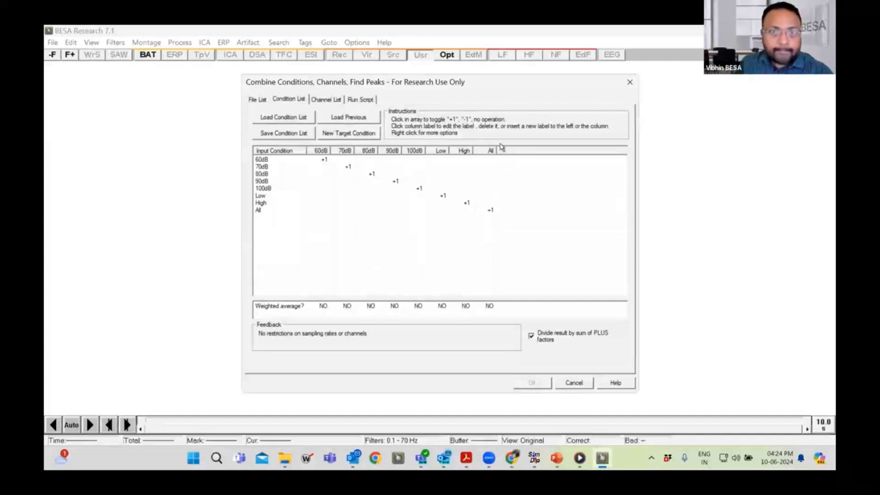
Step: Add a new target condition titled Difference to the condition list
{"action": "left_click", "coordinate": [344, 133]}
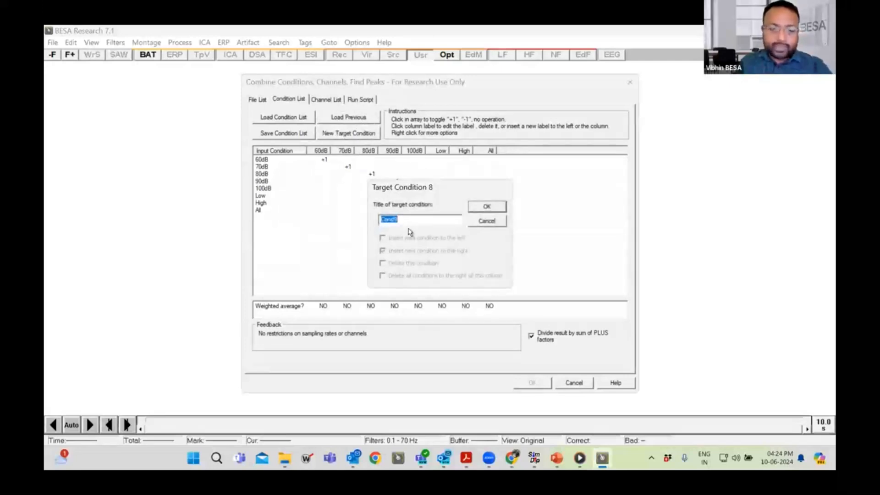
{"action": "type", "text": "Diffe"}
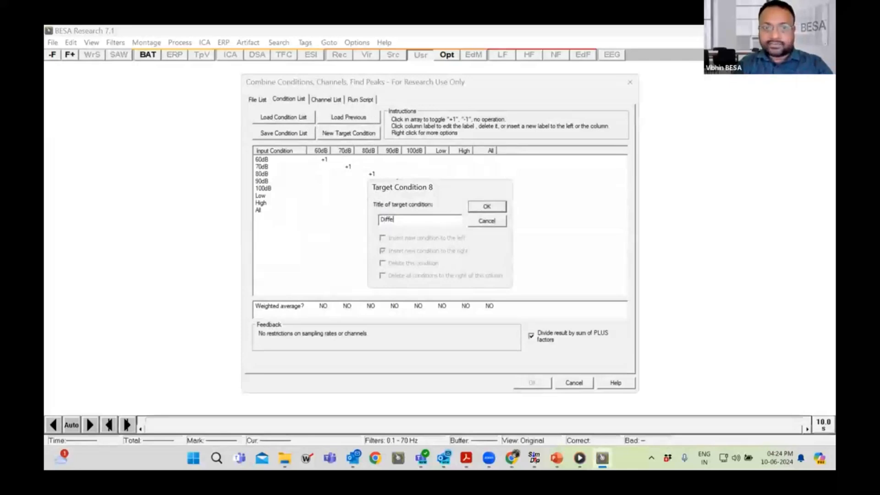
{"action": "type", "text": "rence"}
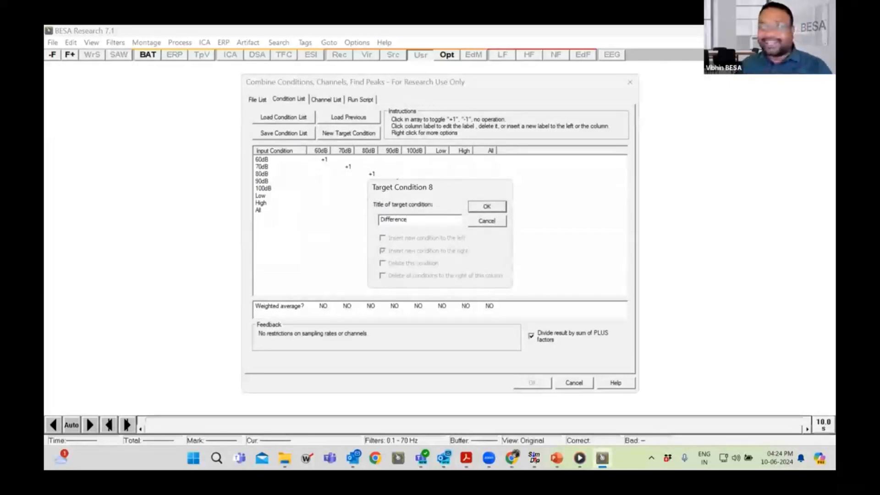
{"action": "left_click", "coordinate": [486, 207]}
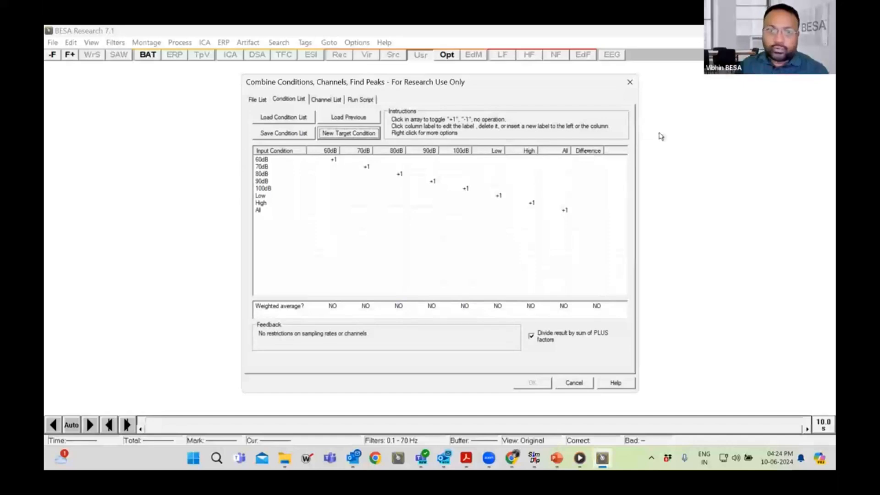
Step: Define the Difference condition as High minus Low by setting High to +1 and Low to -1
{"action": "left_click", "coordinate": [261, 204]}
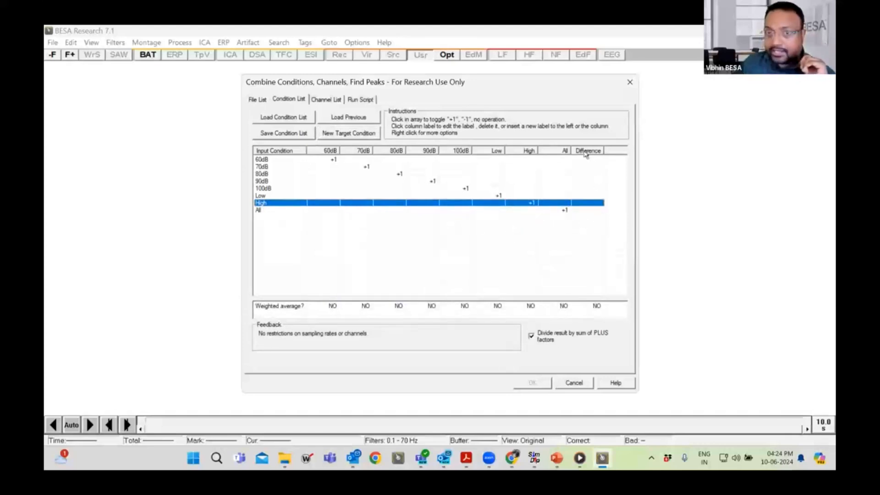
{"action": "left_click", "coordinate": [590, 204]}
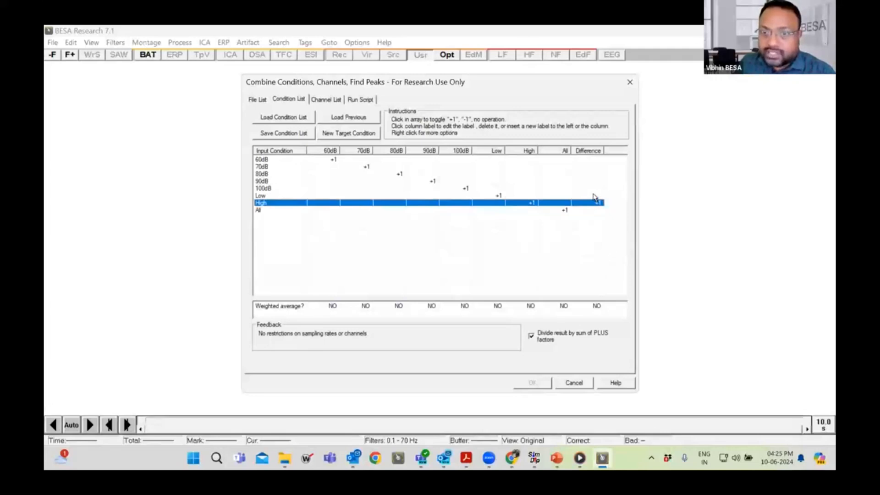
{"action": "left_click", "coordinate": [594, 196]}
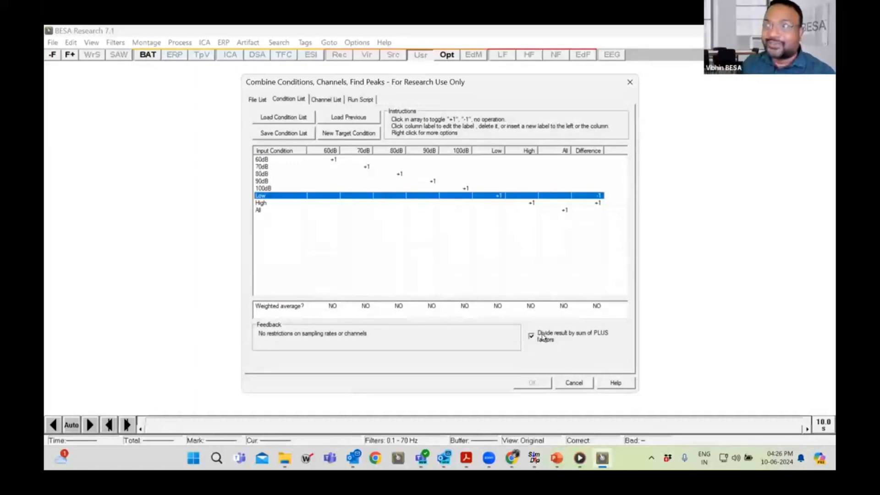
Step: Inspect the channel list and try turning off the option to ignore its settings
{"action": "left_click", "coordinate": [326, 100]}
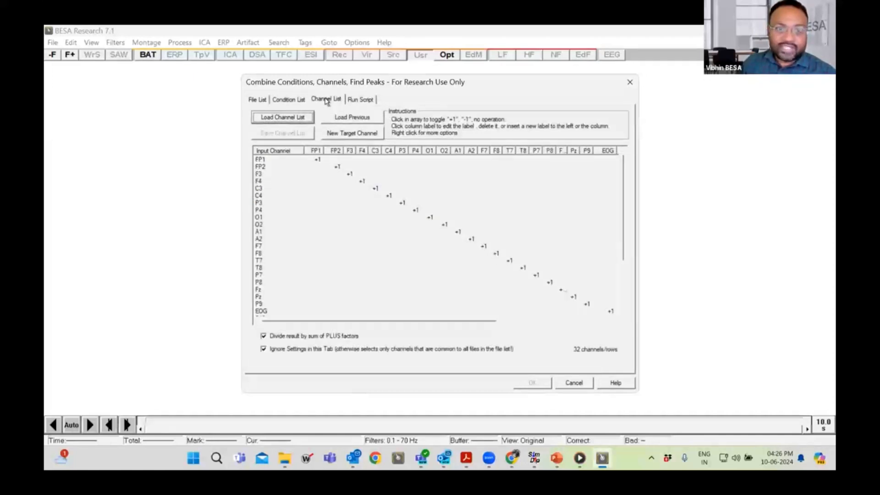
{"action": "left_click", "coordinate": [265, 349]}
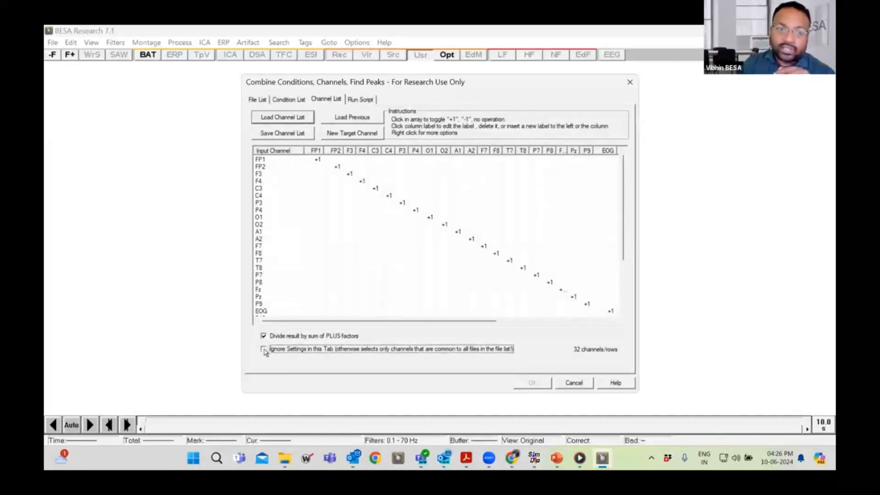
{"action": "left_click", "coordinate": [263, 350]}
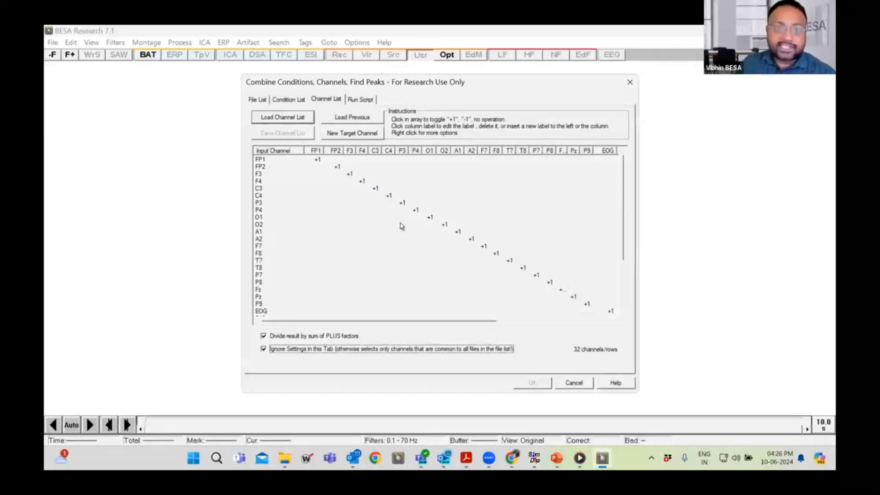
Step: Run the script with Combine data from source files selected and the target file set to open in BESA
{"action": "left_click", "coordinate": [362, 100]}
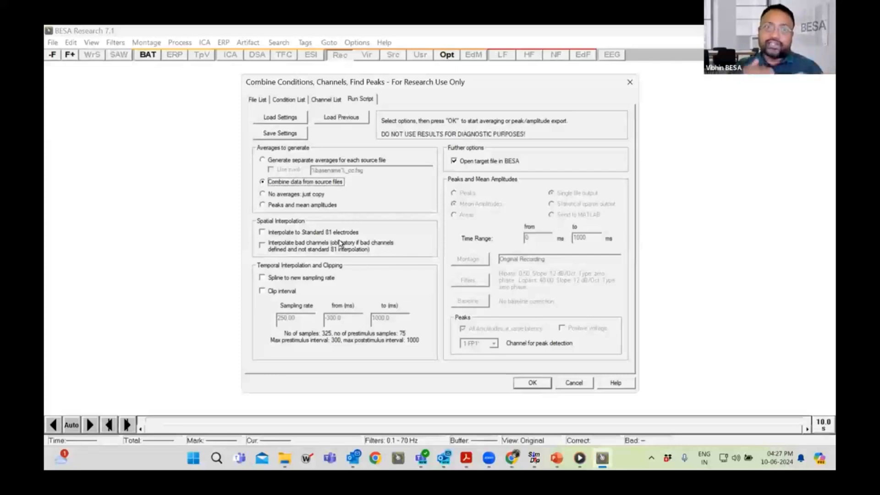
{"action": "left_click", "coordinate": [384, 286]}
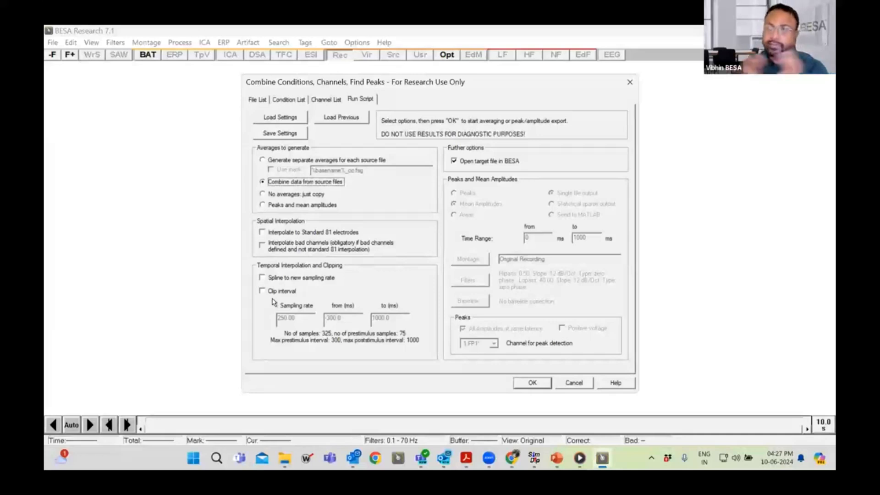
{"action": "left_click", "coordinate": [391, 294]}
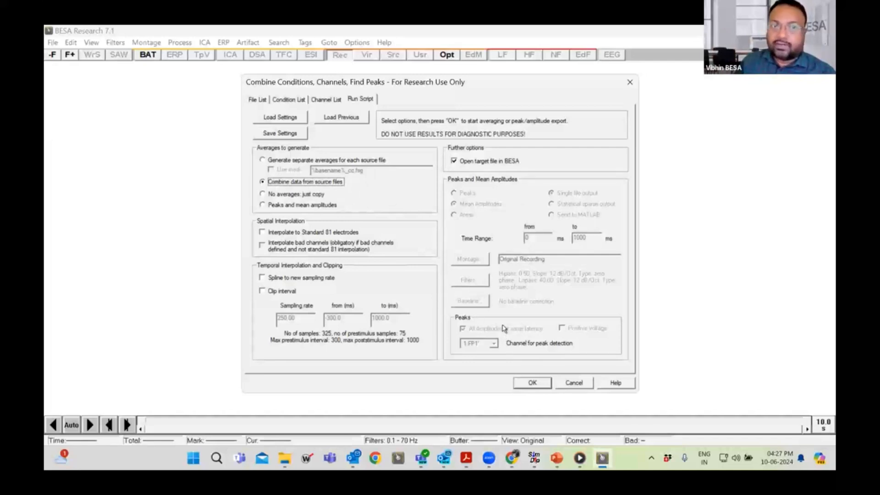
{"action": "left_click", "coordinate": [533, 382]}
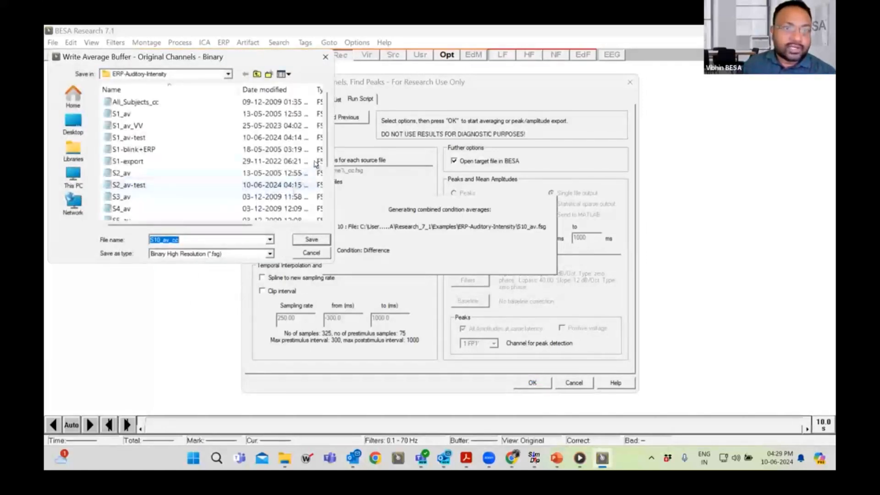
Step: Save the combined averages in the ERP-Auditory-Intensity folder as All_Subjects_cc-Test in Binary High Resolution (.fsg) format
{"action": "scroll", "coordinate": [326, 177], "scroll_direction": "down", "scroll_amount": 1}
{"action": "left_click_drag", "start_coordinate": [326, 177], "coordinate": [317, 158]}
{"action": "scroll", "coordinate": [317, 158], "scroll_direction": "up", "scroll_amount": 1}
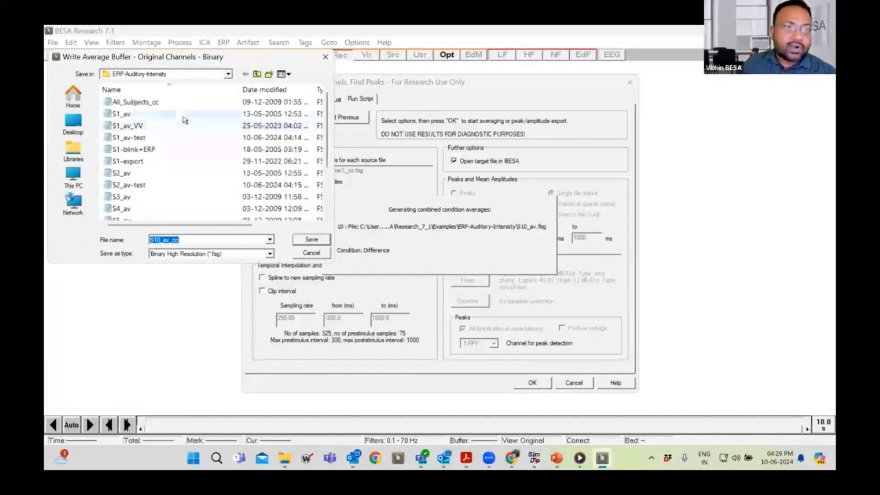
{"action": "left_click", "coordinate": [169, 102]}
{"action": "left_click", "coordinate": [193, 240]}
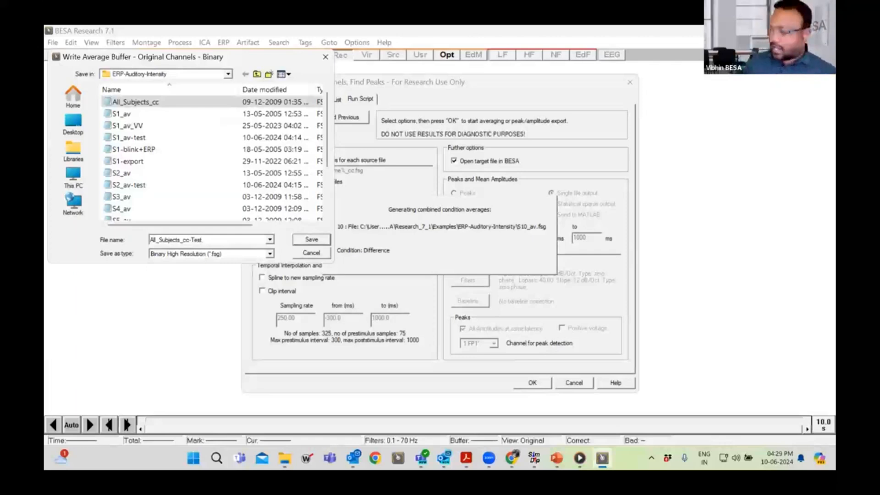
{"action": "left_click", "coordinate": [309, 239]}
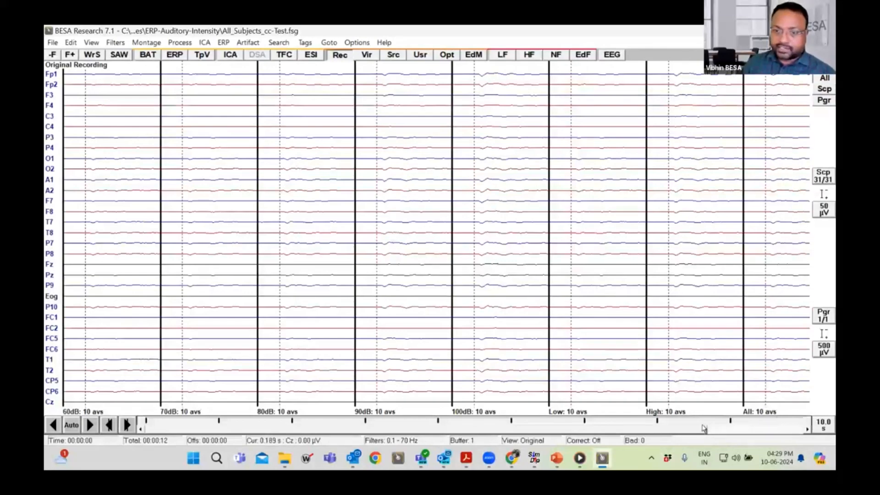
Step: Bring the Difference condition into view and set the scalp channels' amplitude scale to 15 µV
{"action": "left_click", "coordinate": [807, 430]}
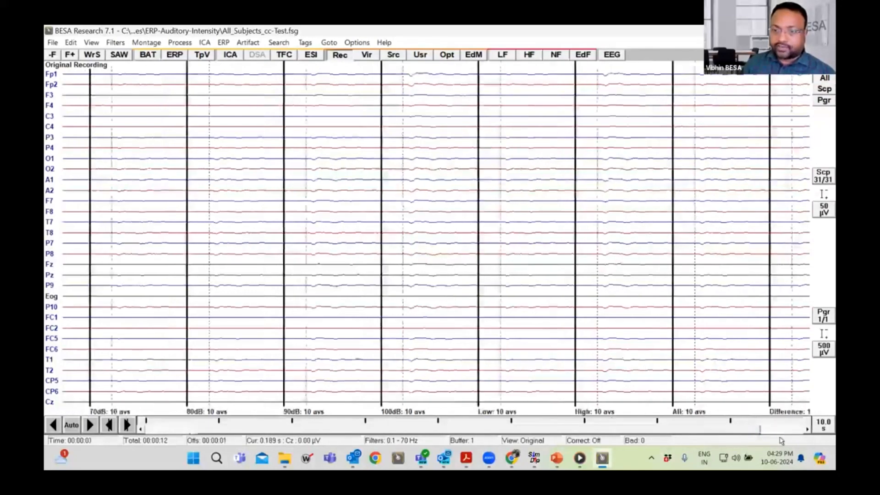
{"action": "left_click", "coordinate": [807, 430]}
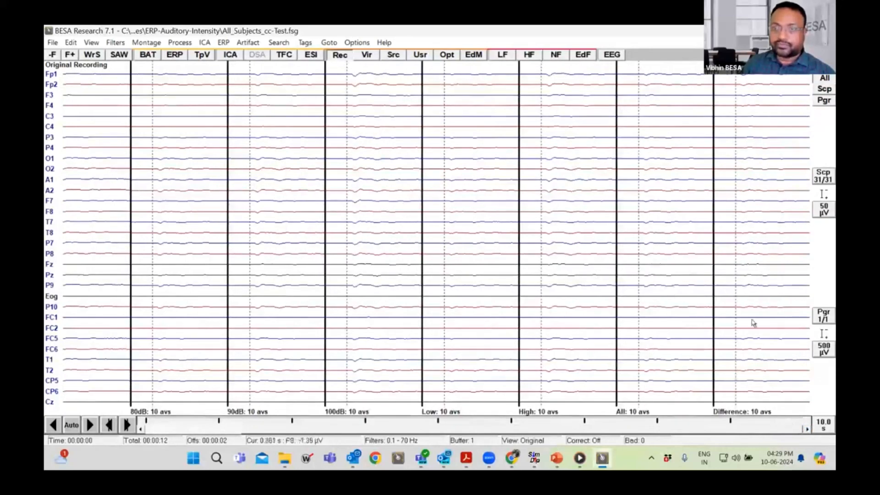
{"action": "left_click", "coordinate": [824, 178]}
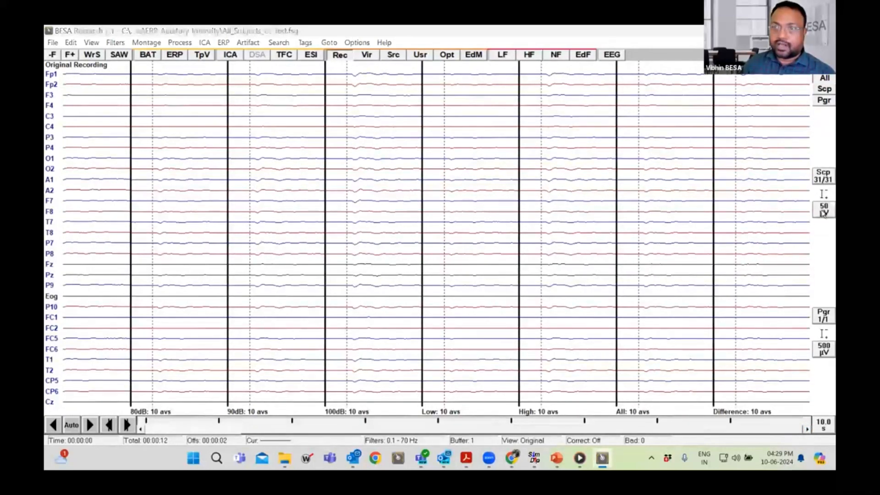
{"action": "left_click", "coordinate": [752, 185]}
{"action": "left_click", "coordinate": [751, 183]}
{"action": "left_click", "coordinate": [752, 182]}
{"action": "left_click", "coordinate": [752, 180]}
{"action": "left_click", "coordinate": [781, 188]}
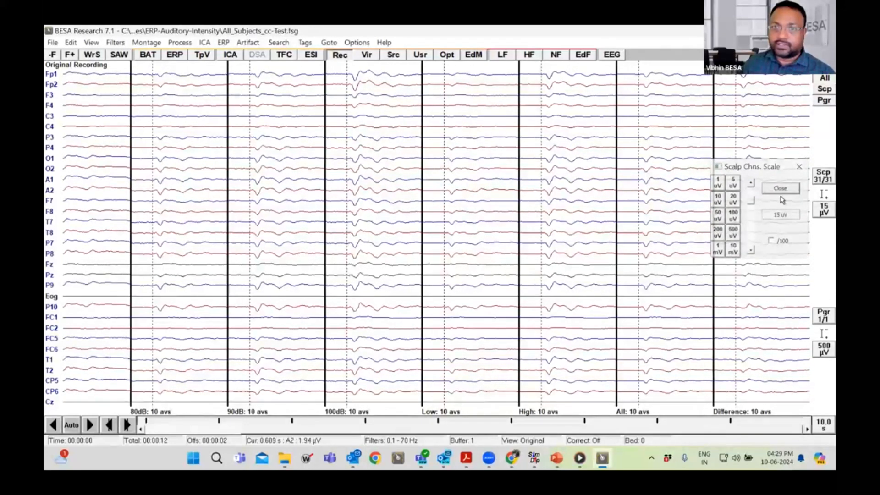
Step: Mark a block within the Low condition's waveforms and show it in a maximized Top Data Viewer
{"action": "left_click_drag", "start_coordinate": [385, 430], "coordinate": [285, 430]}
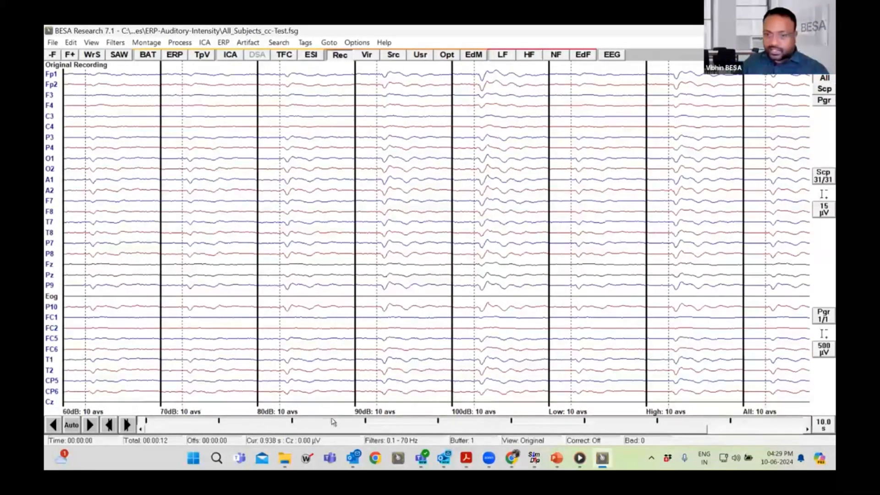
{"action": "left_click_drag", "start_coordinate": [568, 252], "coordinate": [611, 248]}
{"action": "right_click", "coordinate": [600, 243]}
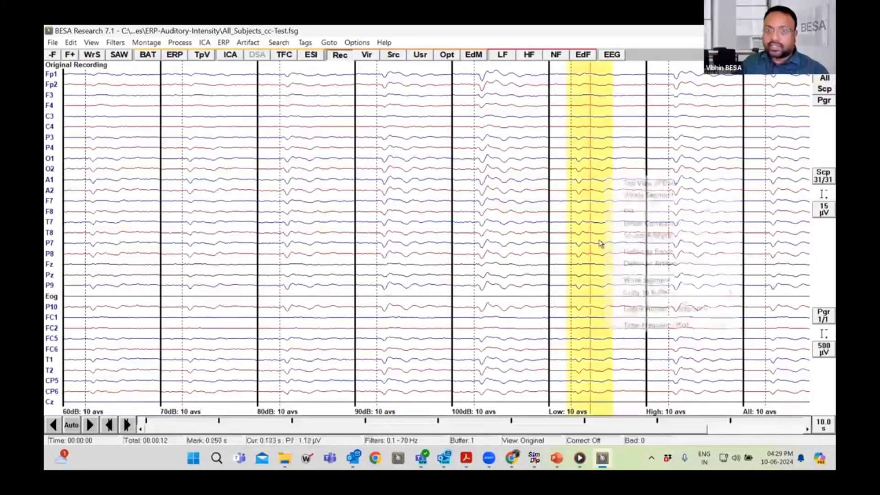
{"action": "left_click", "coordinate": [663, 183]}
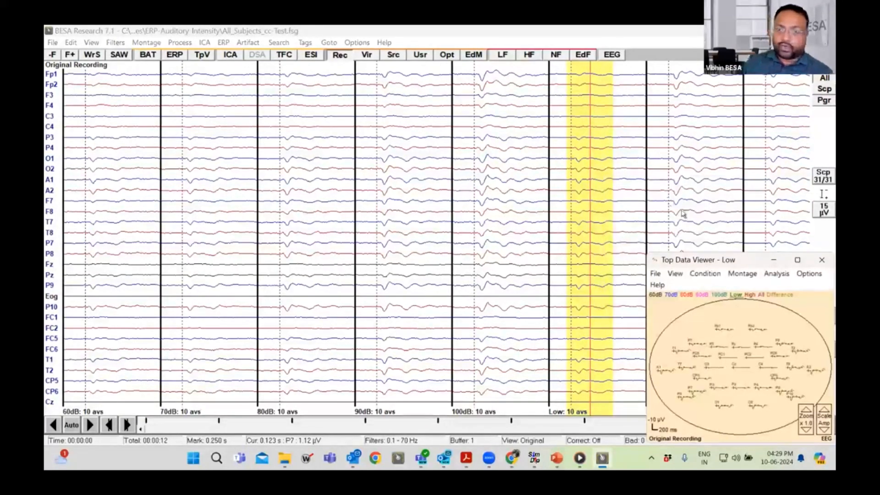
{"action": "left_click", "coordinate": [797, 260]}
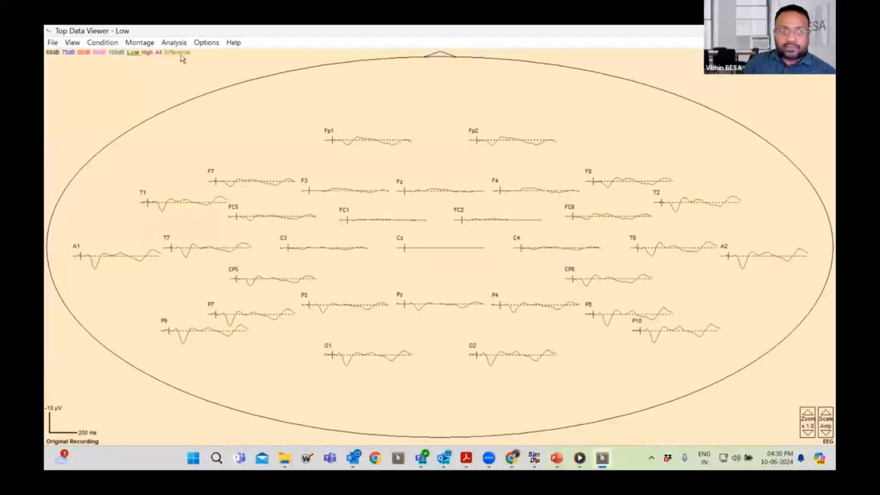
Step: Compare the Low and High waveforms separately and overlaid, and display the Difference condition on its own
{"action": "left_click", "coordinate": [147, 53]}
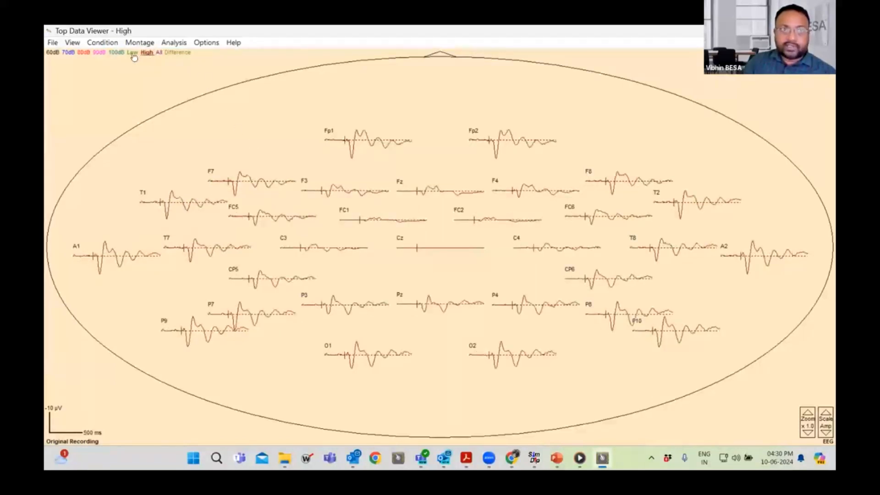
{"action": "left_click", "coordinate": [133, 53]}
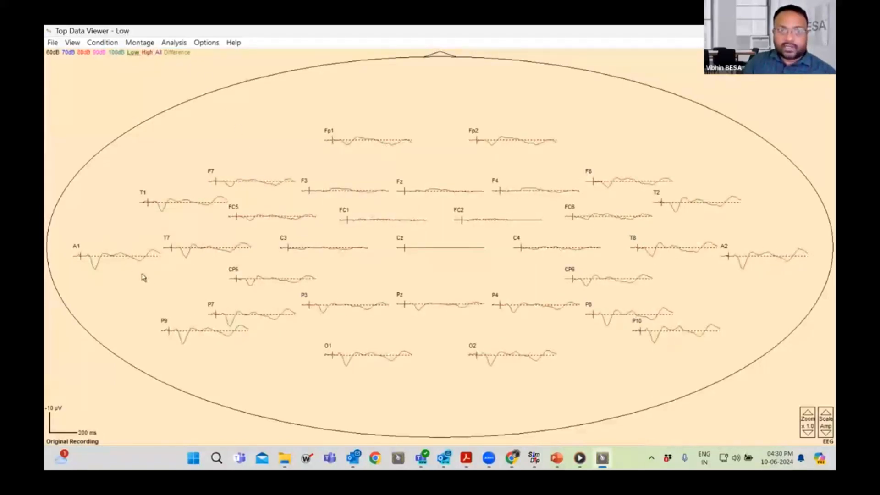
{"action": "left_click", "coordinate": [147, 53]}
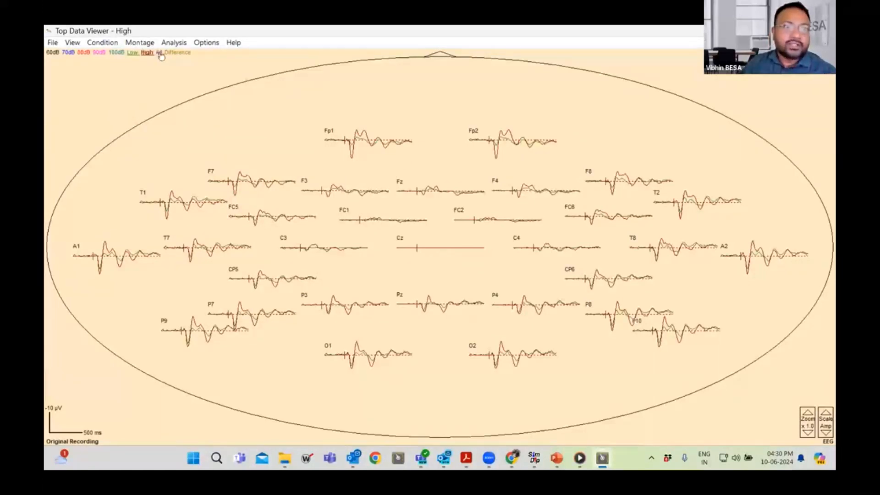
{"action": "left_click", "coordinate": [180, 54]}
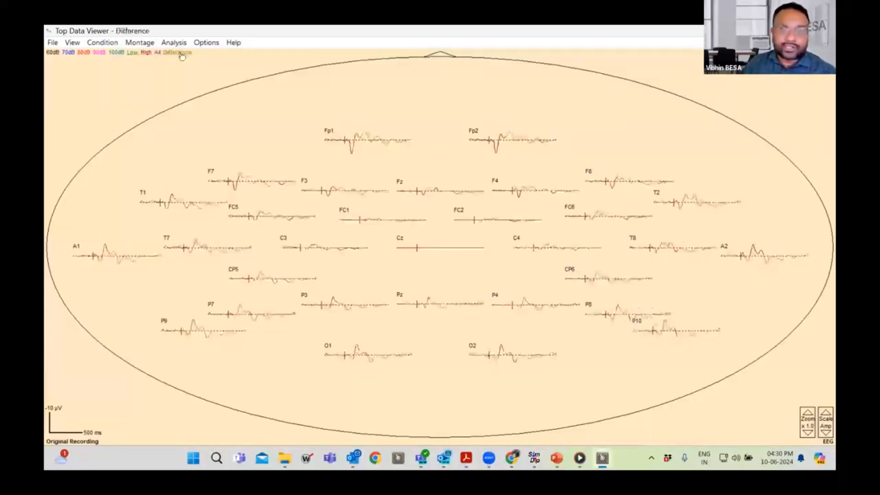
{"action": "left_click", "coordinate": [132, 53]}
{"action": "left_click", "coordinate": [148, 53]}
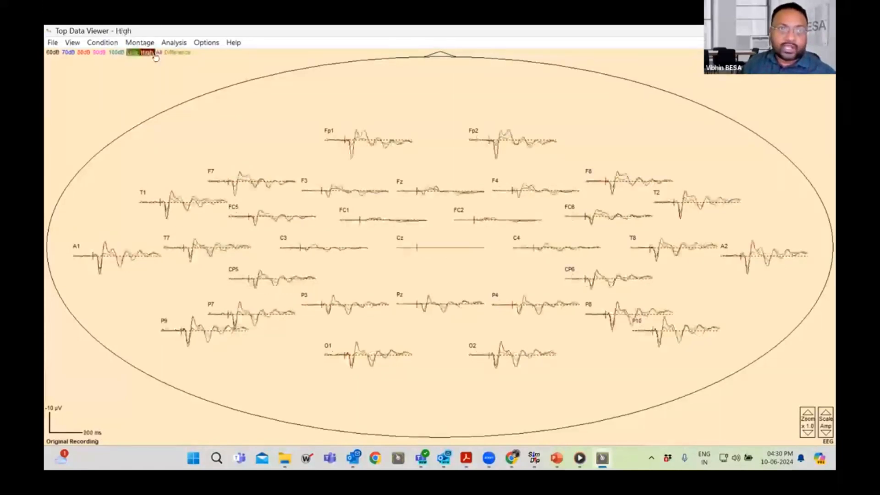
{"action": "left_click", "coordinate": [178, 51]}
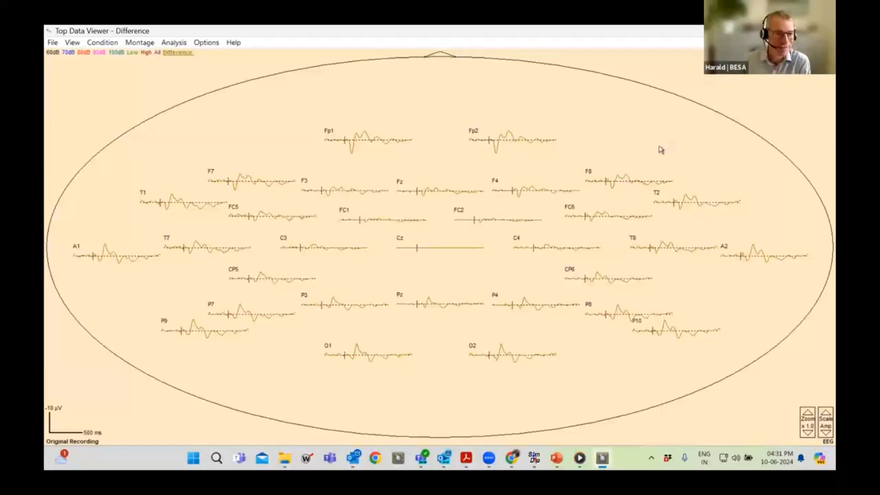
Step: Compare the Difference waveforms in the Original Recording and Original Average Reference montages, ending with Original Average Reference
{"action": "left_click", "coordinate": [143, 42]}
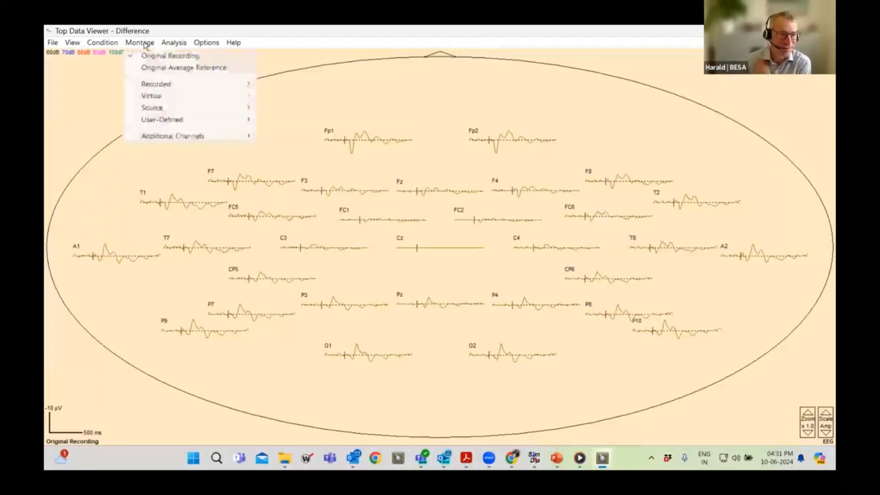
{"action": "left_click", "coordinate": [185, 69]}
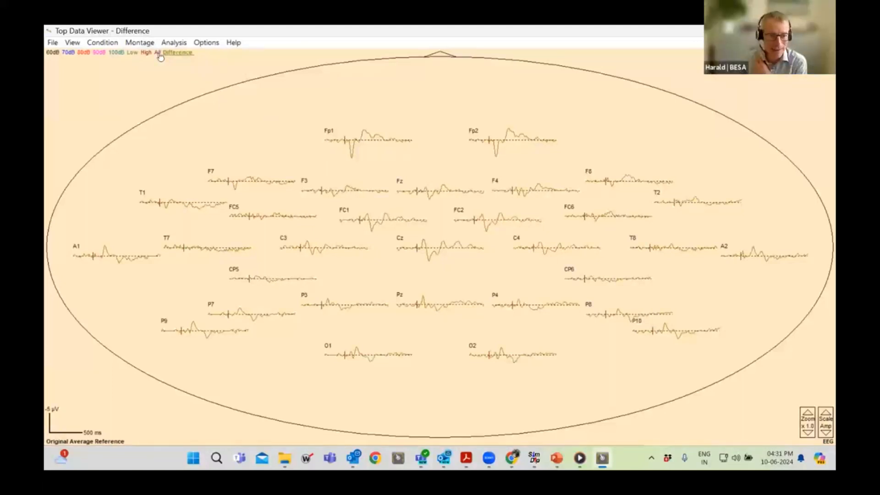
{"action": "left_click", "coordinate": [105, 43]}
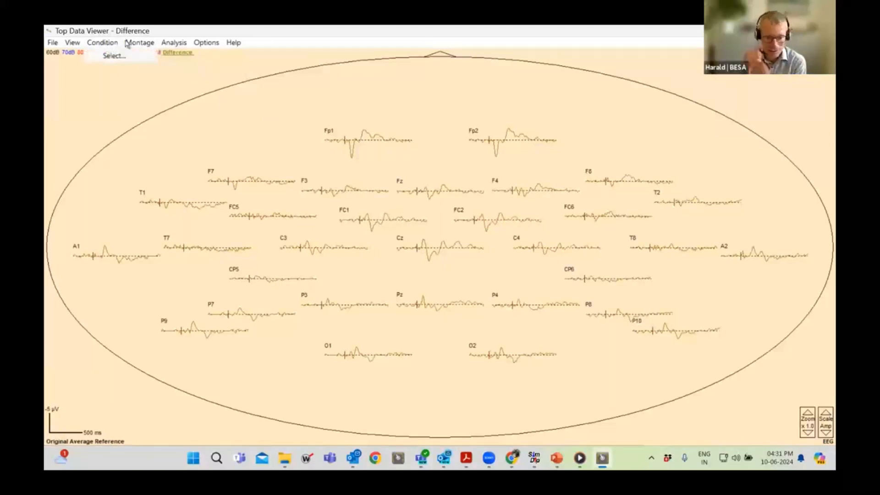
{"action": "mouse_move", "coordinate": [139, 42]}
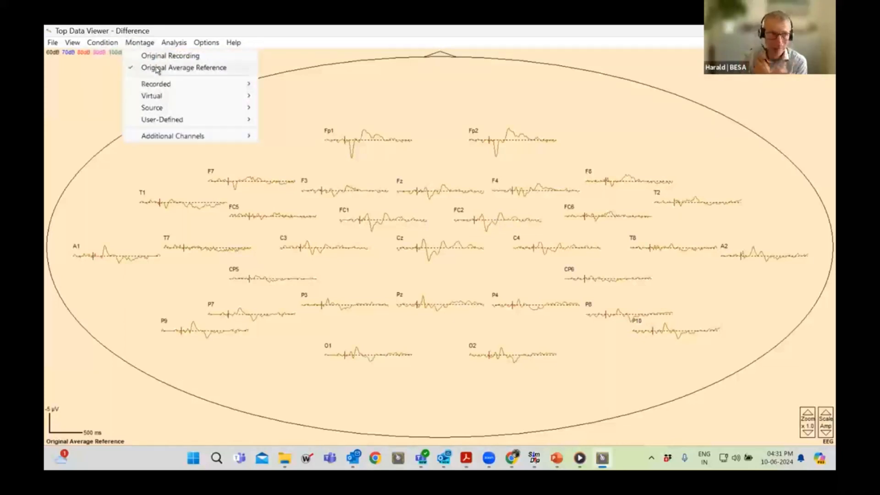
{"action": "mouse_move", "coordinate": [171, 84]}
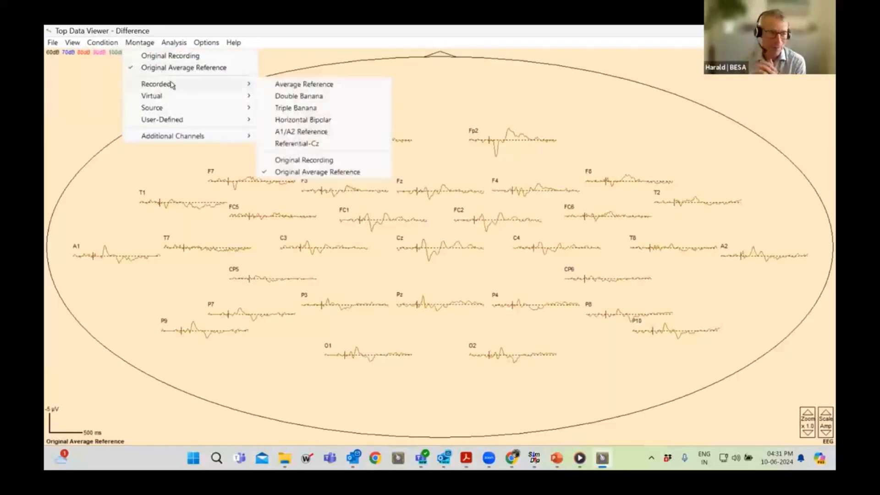
{"action": "left_click", "coordinate": [174, 57]}
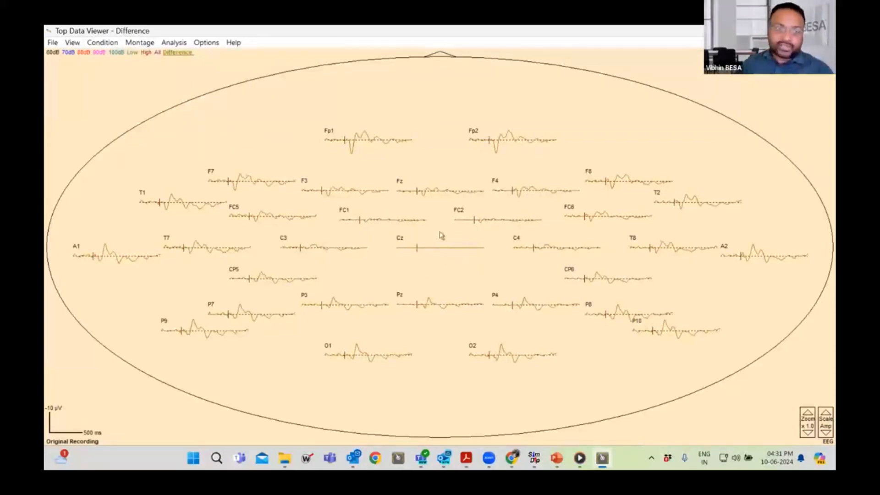
{"action": "left_click", "coordinate": [144, 44]}
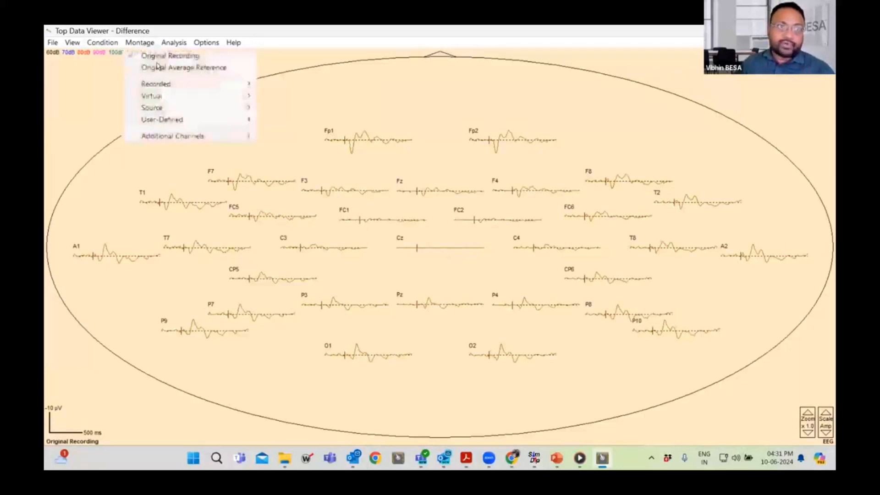
{"action": "left_click", "coordinate": [160, 69]}
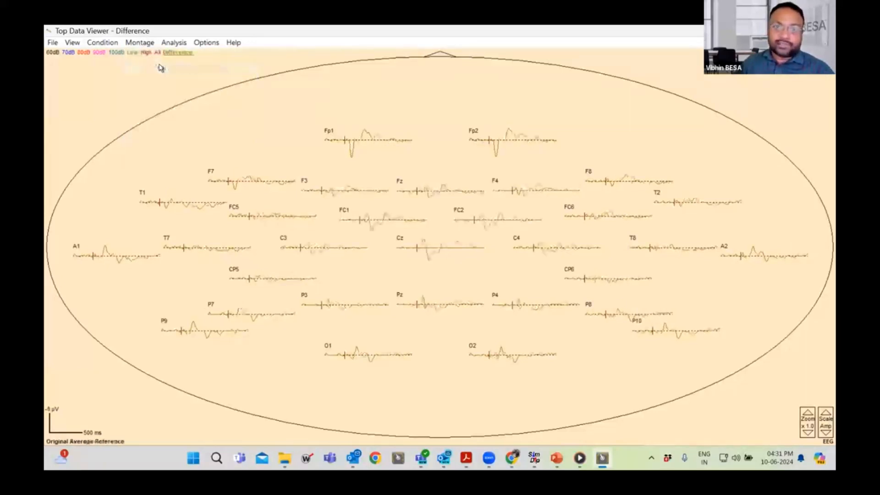